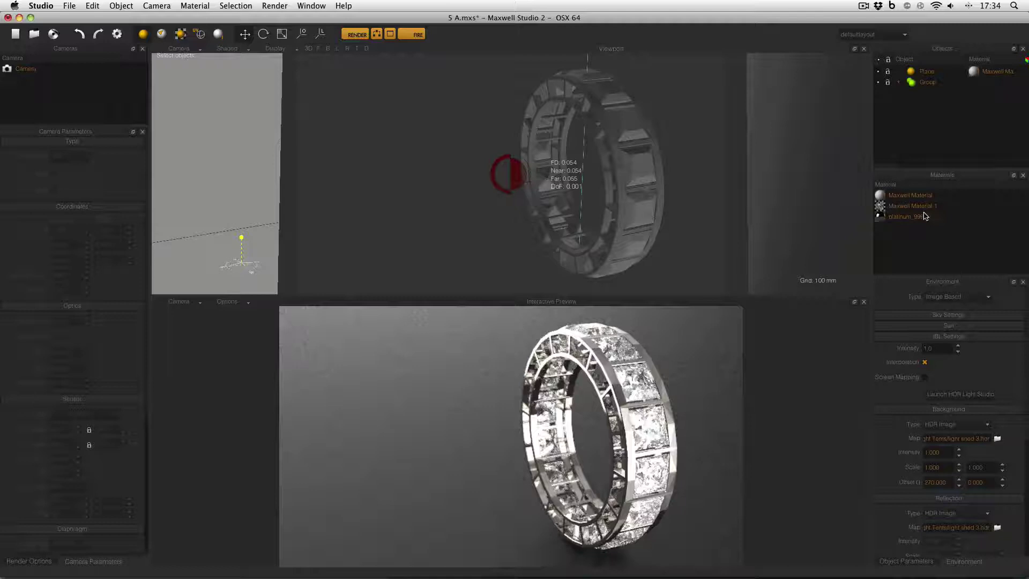
Open Maxwell Material.1 from the Materials panel in the Material Editor
{"action": "double_click", "coordinate": [927, 207]}
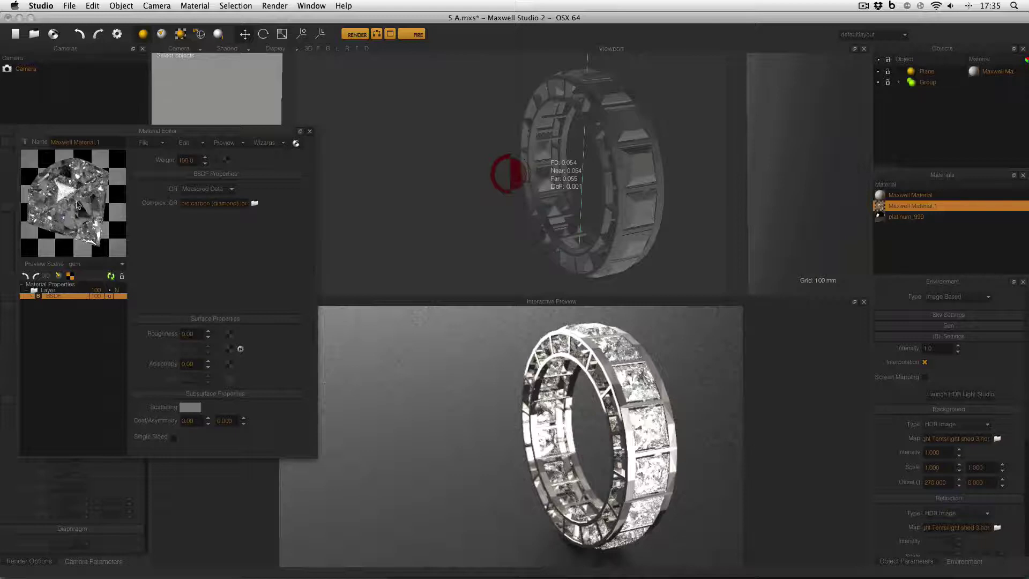
Set the preview Options quality to Production and apply it to re-render the diamond gem
{"action": "right_click", "coordinate": [97, 203]}
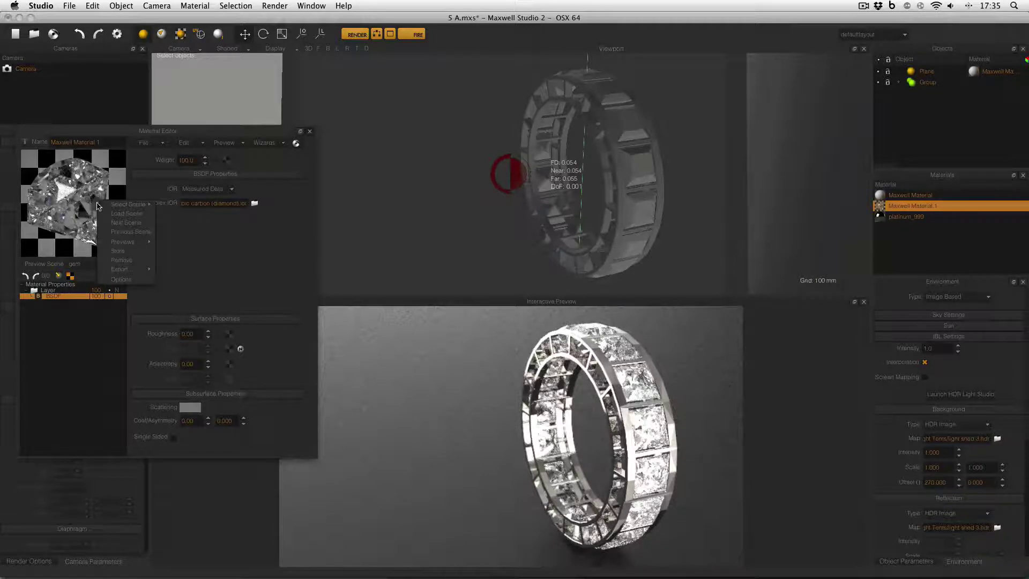
{"action": "left_click", "coordinate": [129, 280]}
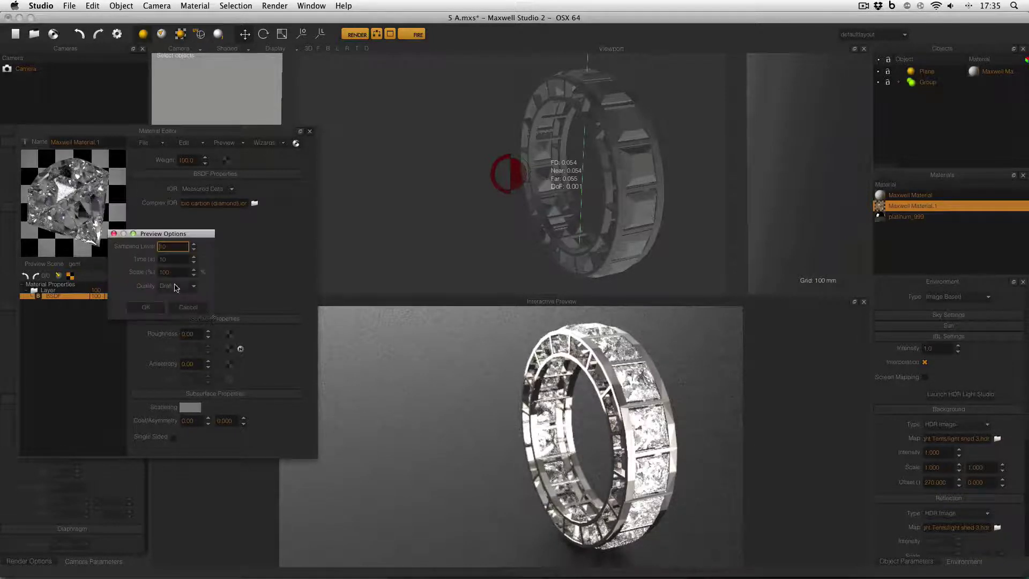
{"action": "left_click", "coordinate": [192, 289]}
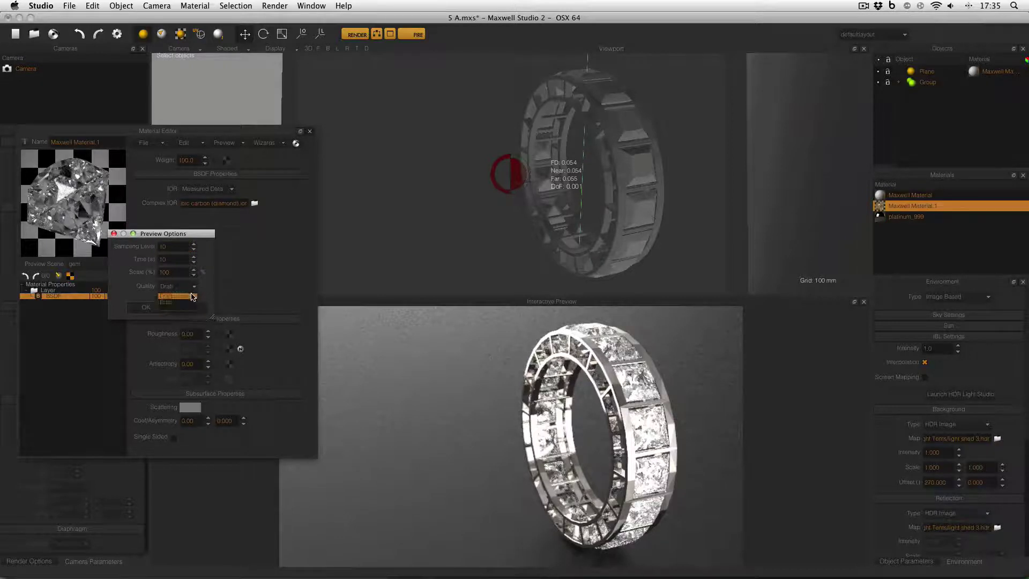
{"action": "left_click", "coordinate": [186, 298]}
{"action": "left_click", "coordinate": [146, 307]}
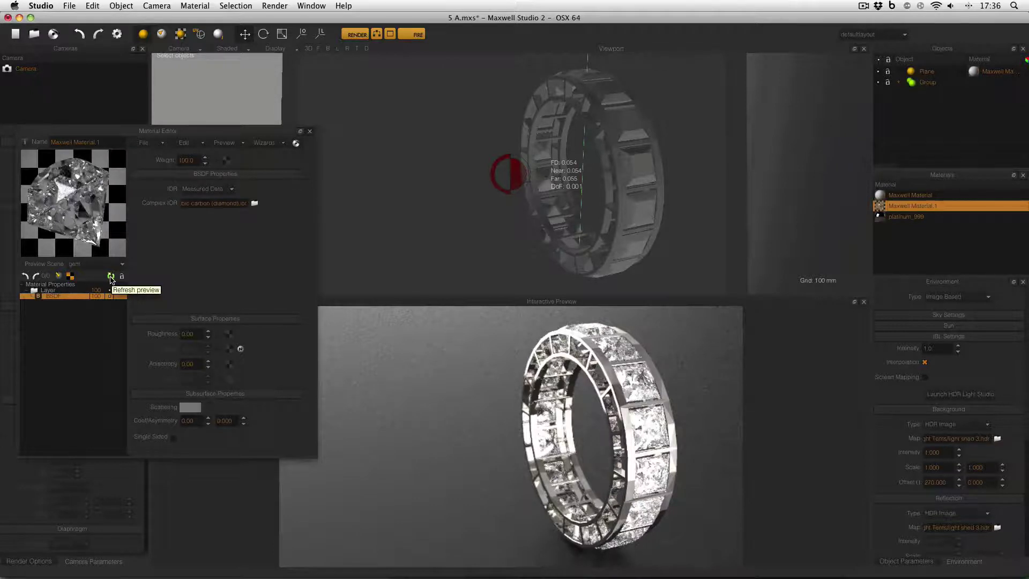
Refresh the diamond gem preview, then reopen its preview Options to list the quality levels
{"action": "left_click", "coordinate": [111, 278]}
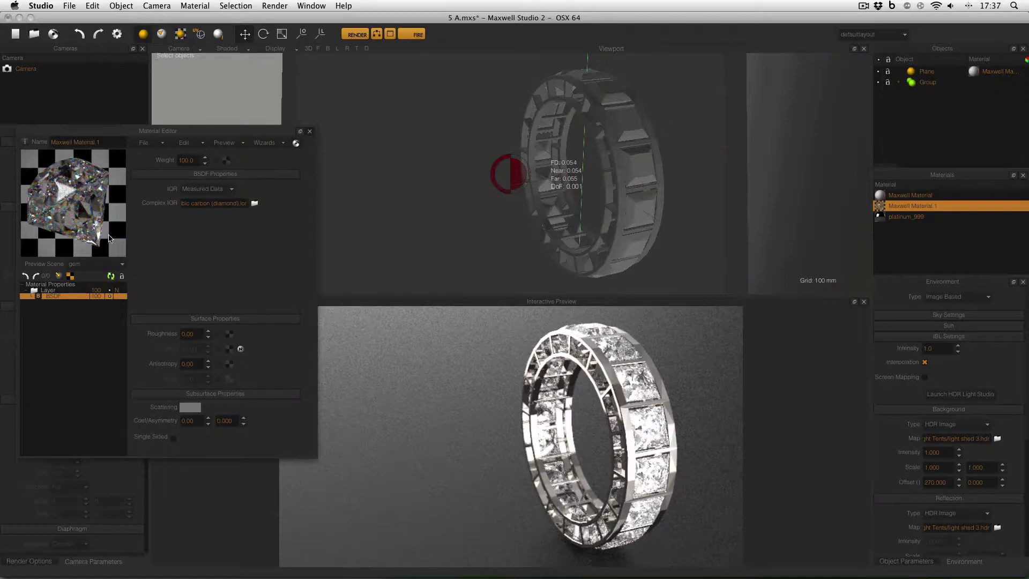
{"action": "right_click", "coordinate": [109, 239]}
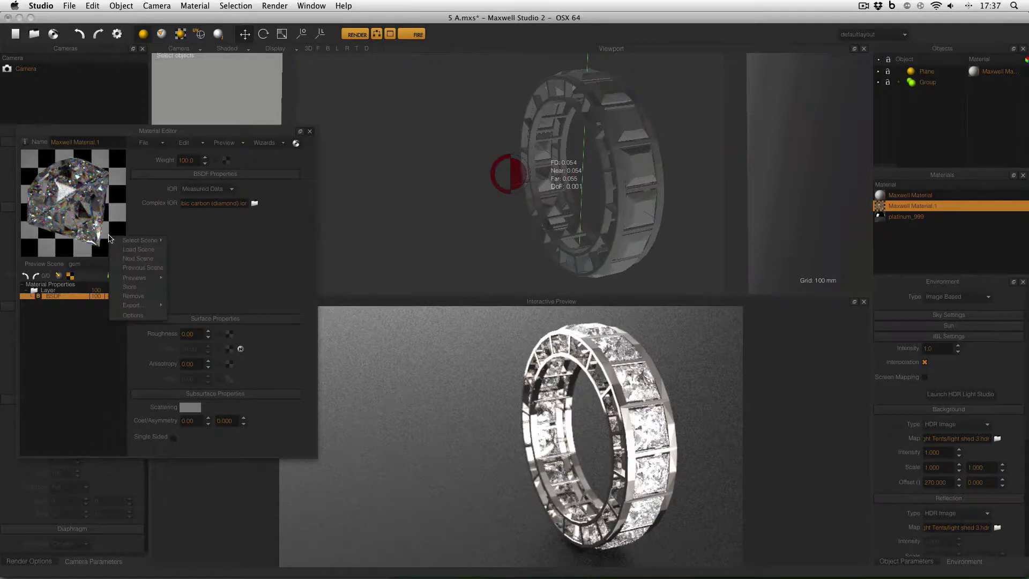
{"action": "left_click", "coordinate": [142, 316]}
{"action": "left_click", "coordinate": [189, 287]}
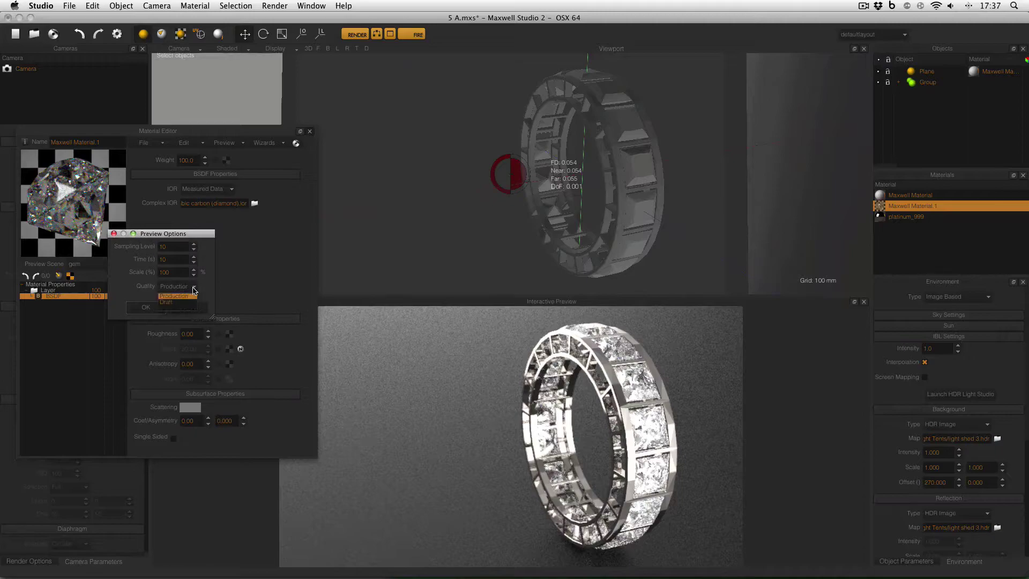